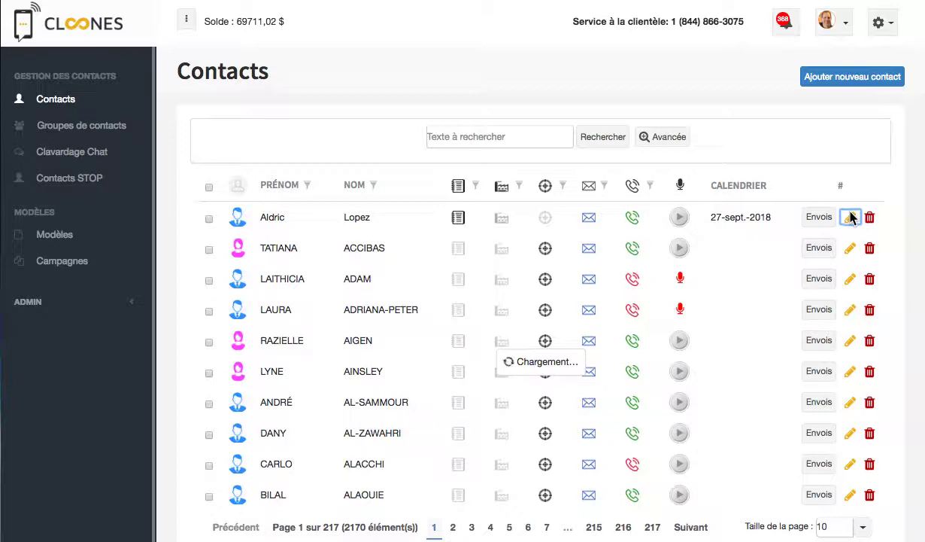
Look over the first contact's profile, close it, and examine the language and client-approach settings in Gestion des langues.
click(850, 218)
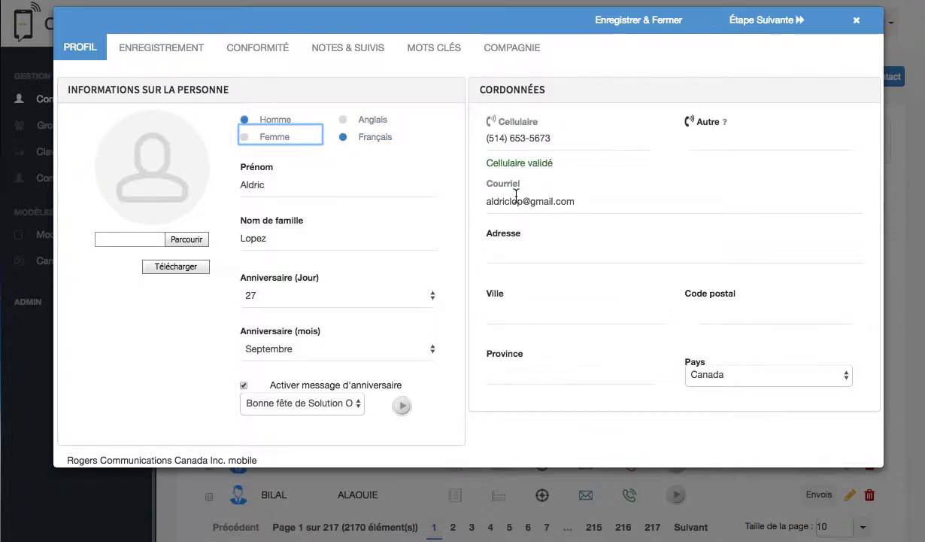
click(856, 21)
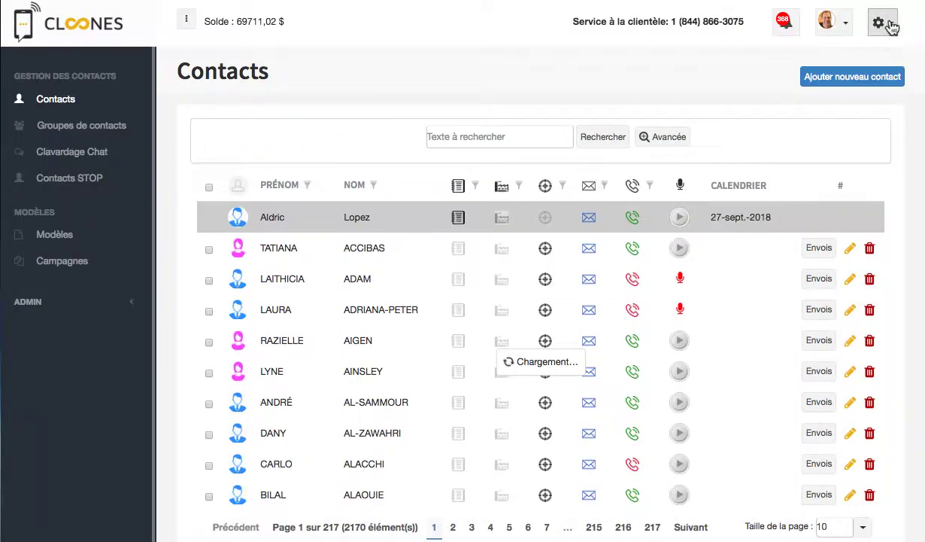
click(875, 24)
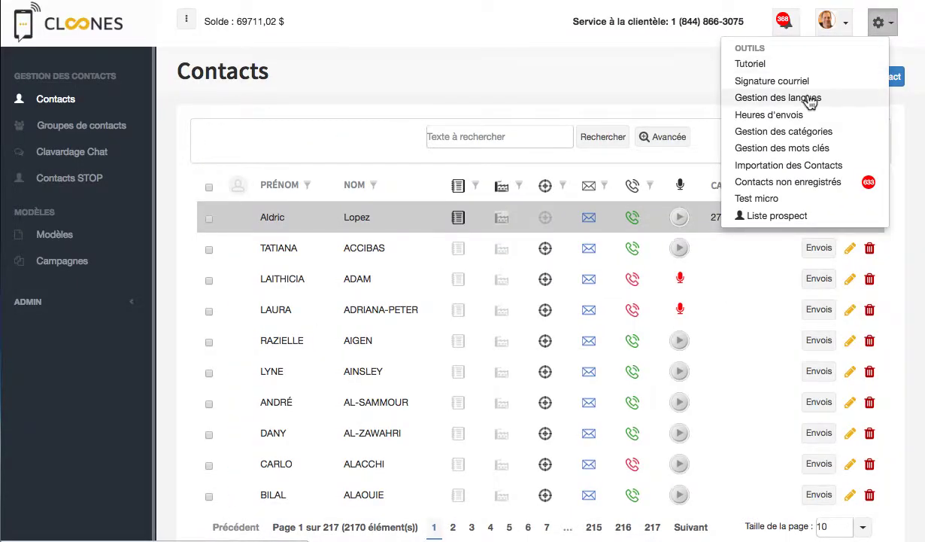
click(777, 96)
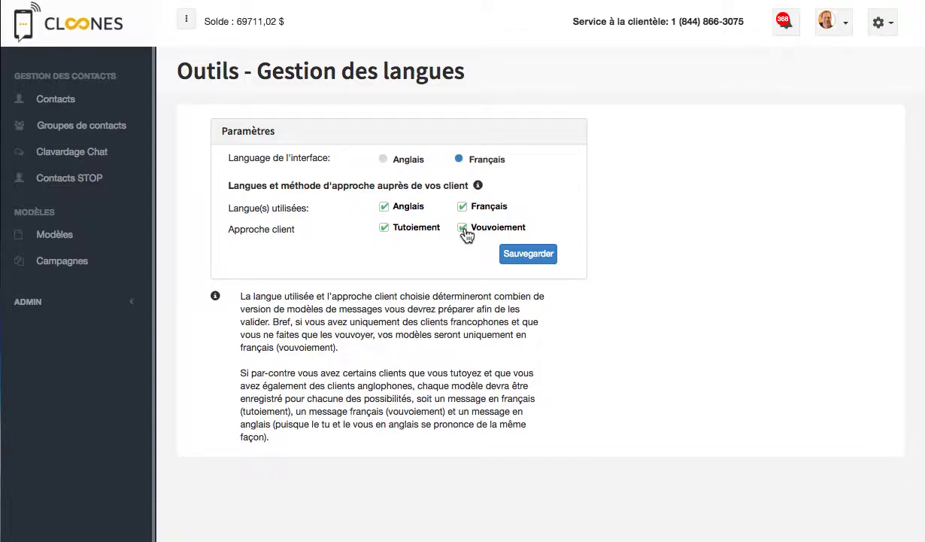
Reopen the first contact's profile and examine its birthday message activation and the available birthday templates.
click(58, 107)
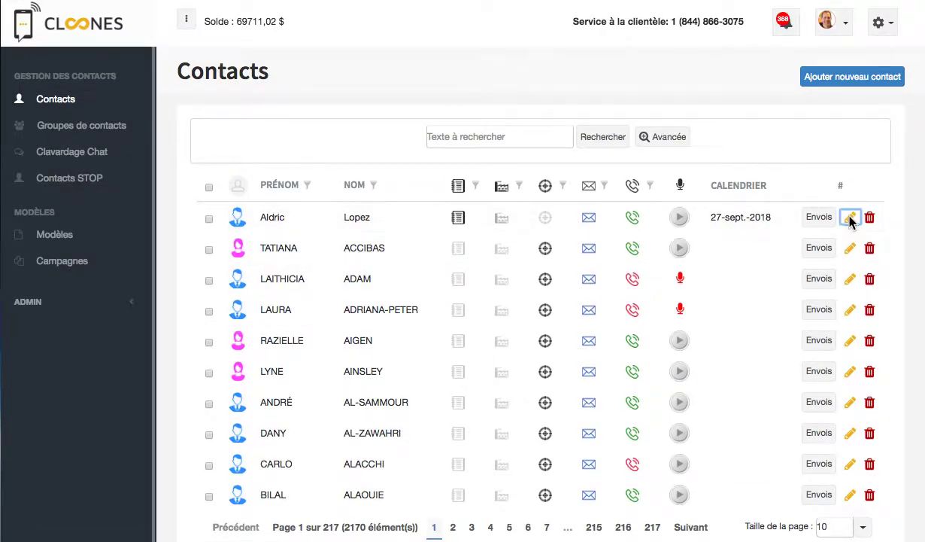
click(850, 218)
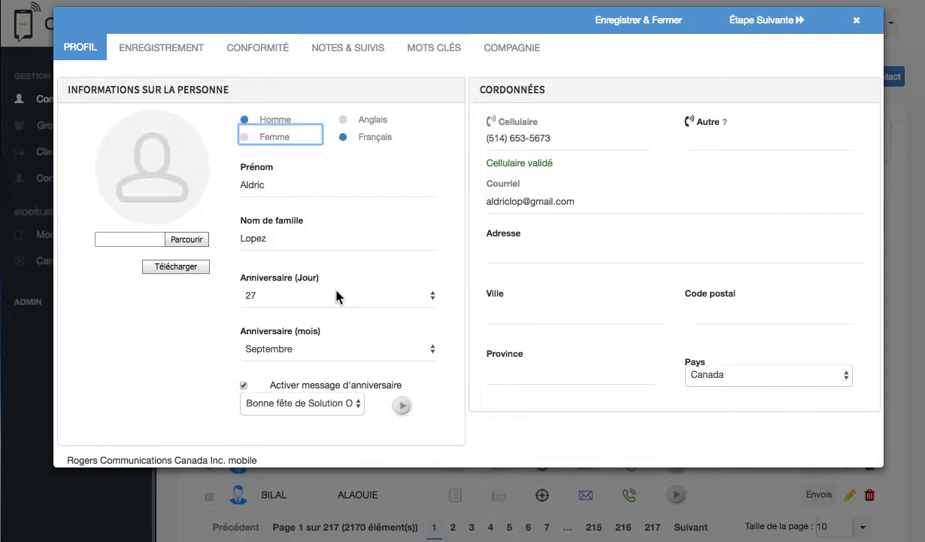
click(243, 385)
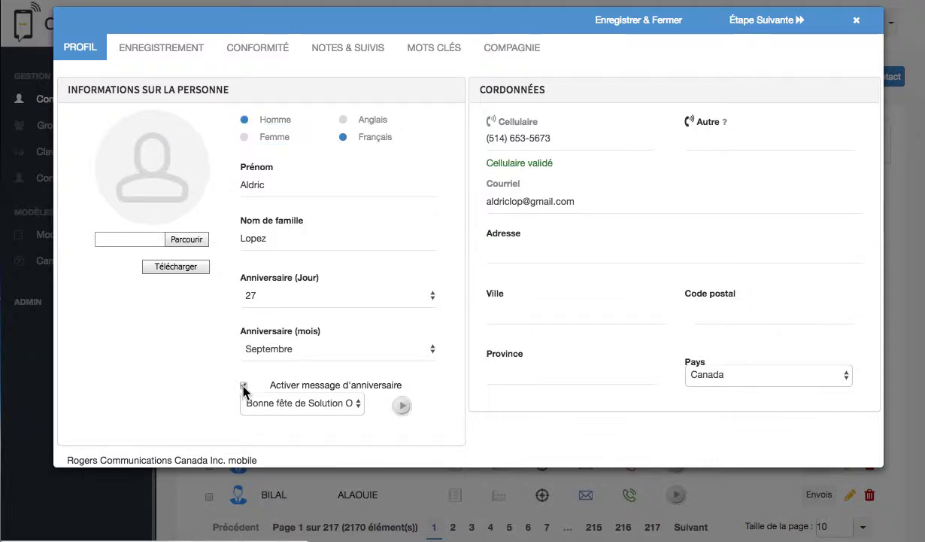
click(244, 387)
click(244, 386)
click(347, 406)
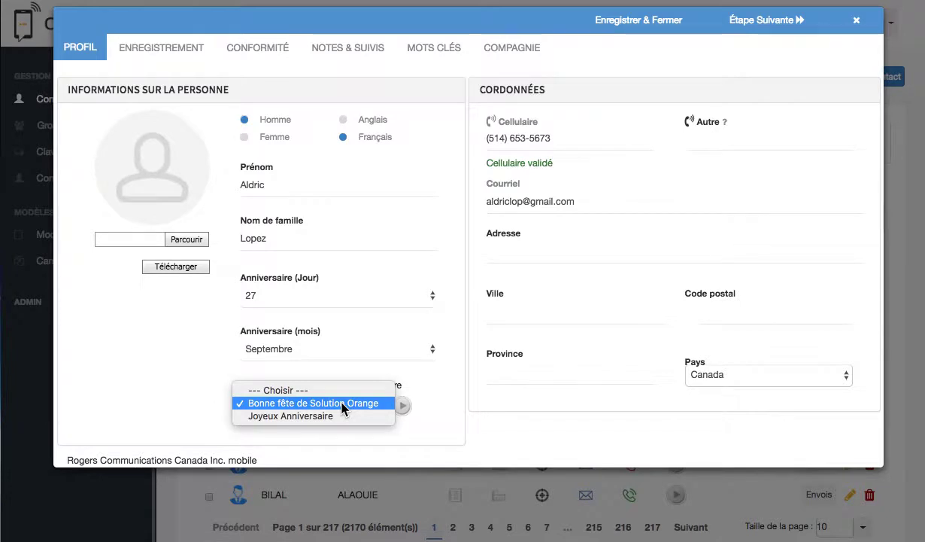
click(192, 369)
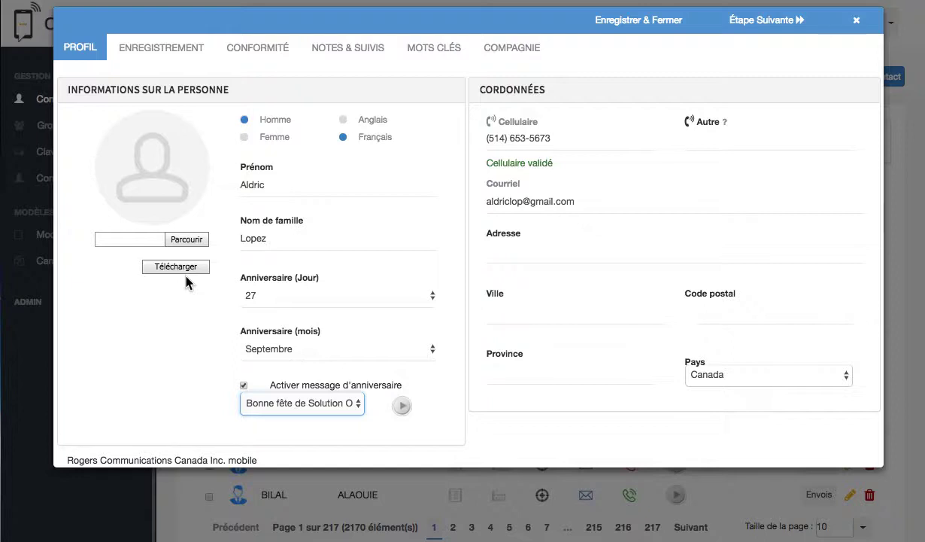
Inspect the contact's cell phone, other phone and address fields without entering anything.
click(504, 130)
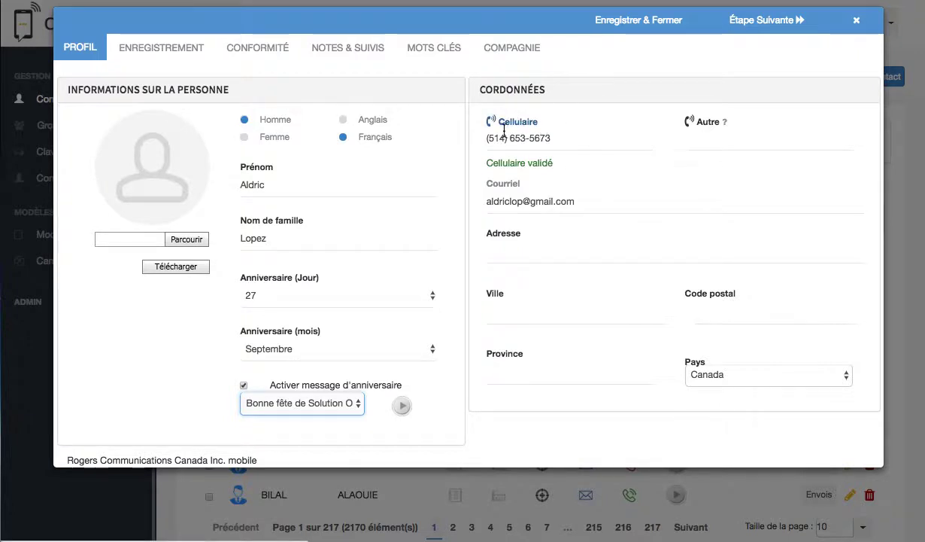
click(711, 137)
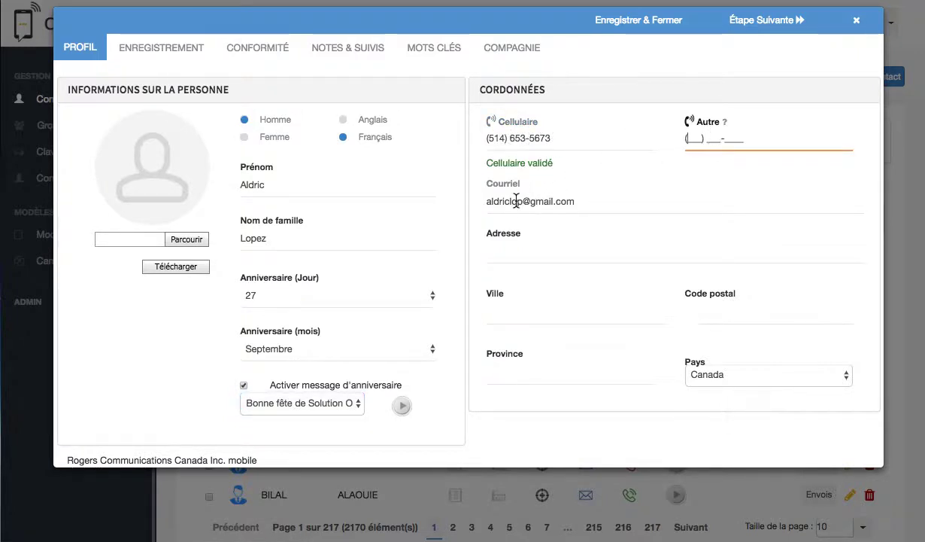
click(502, 254)
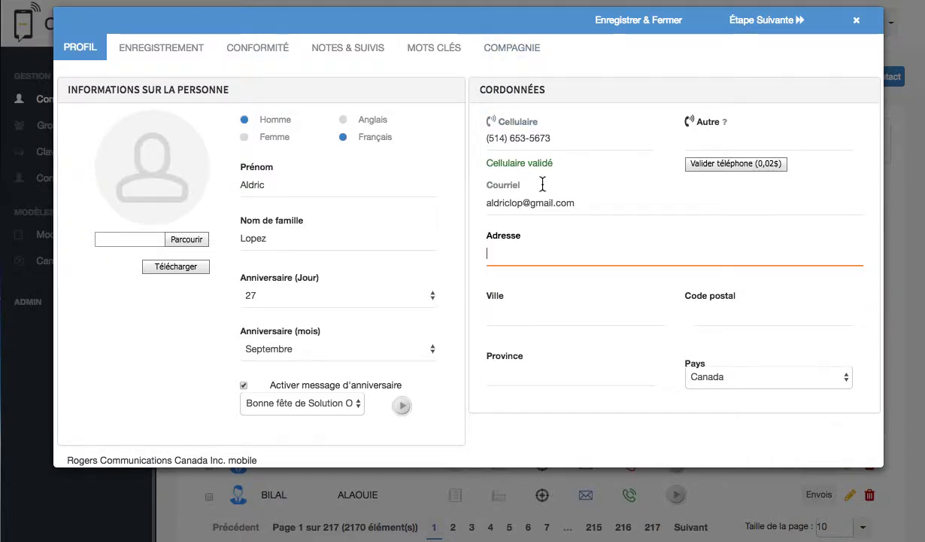
Try the Salut greeting in the contact's recording step and return to the Bonjour greeting with the first name.
click(779, 27)
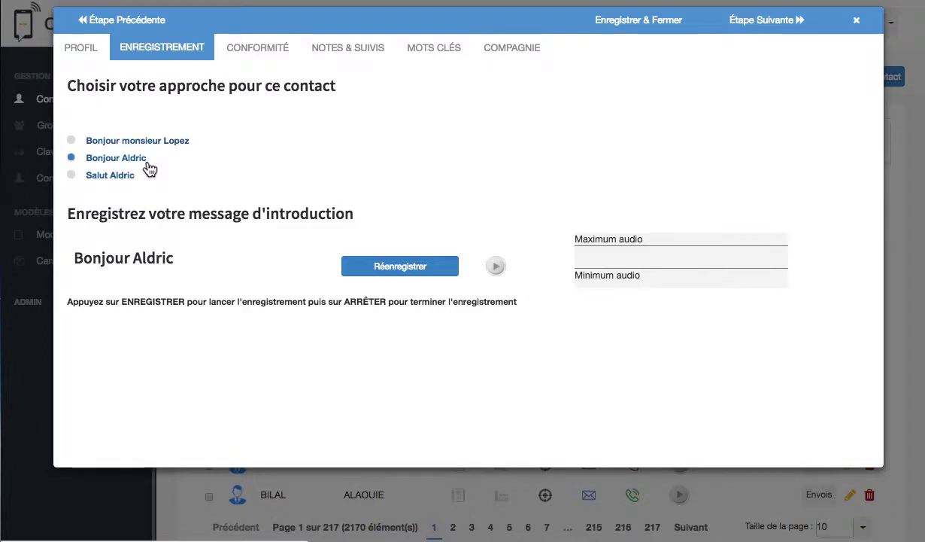
click(79, 178)
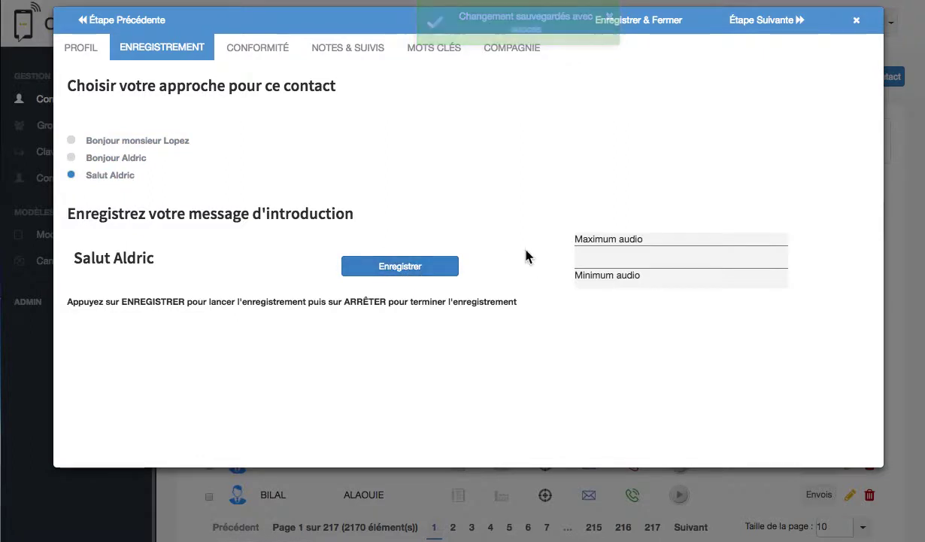
click(71, 159)
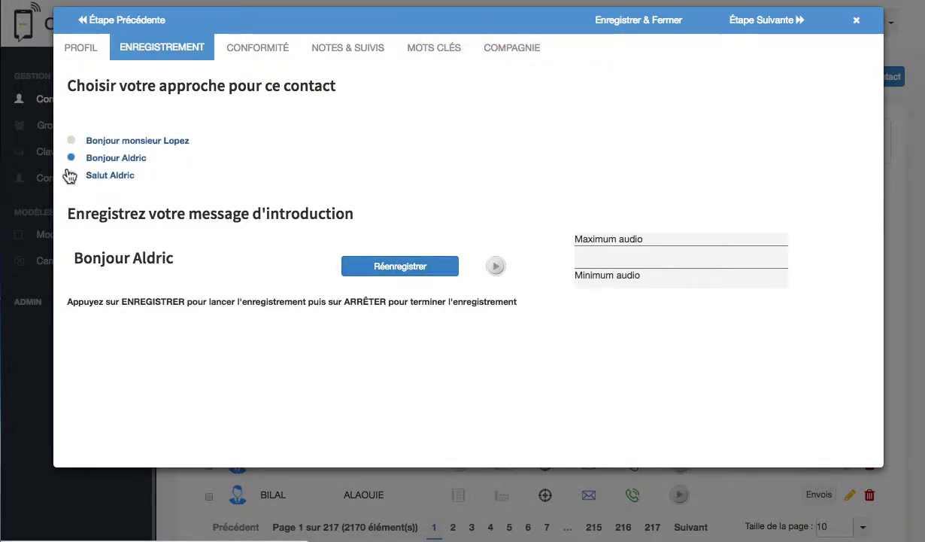
click(70, 175)
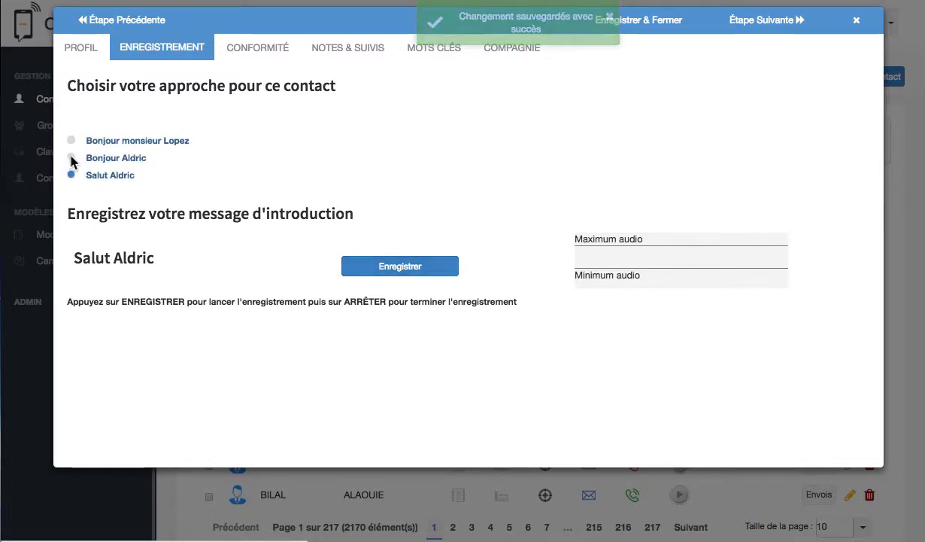
click(72, 158)
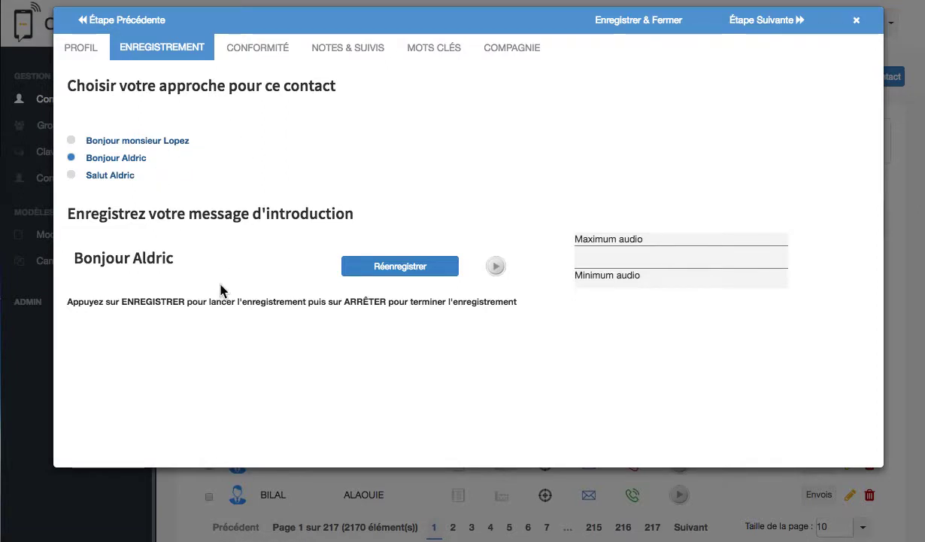
click(72, 176)
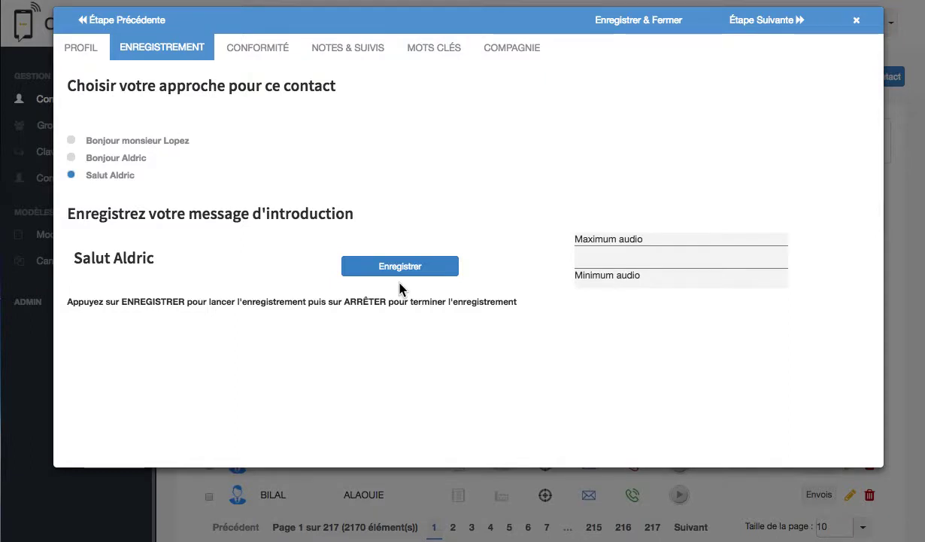
click(72, 159)
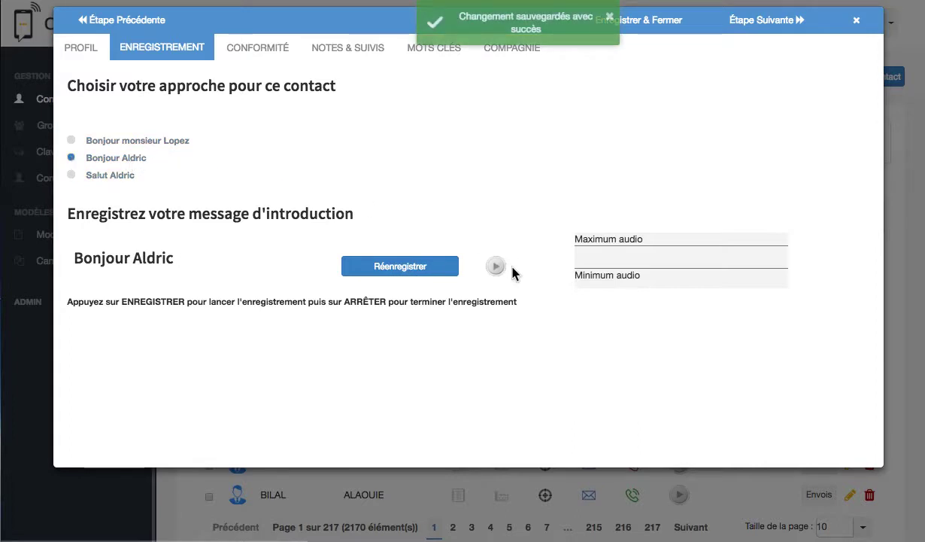
Set the contact's compliance status to "Prospect, infos obtenues le" with the date 2018-09-06.
click(761, 27)
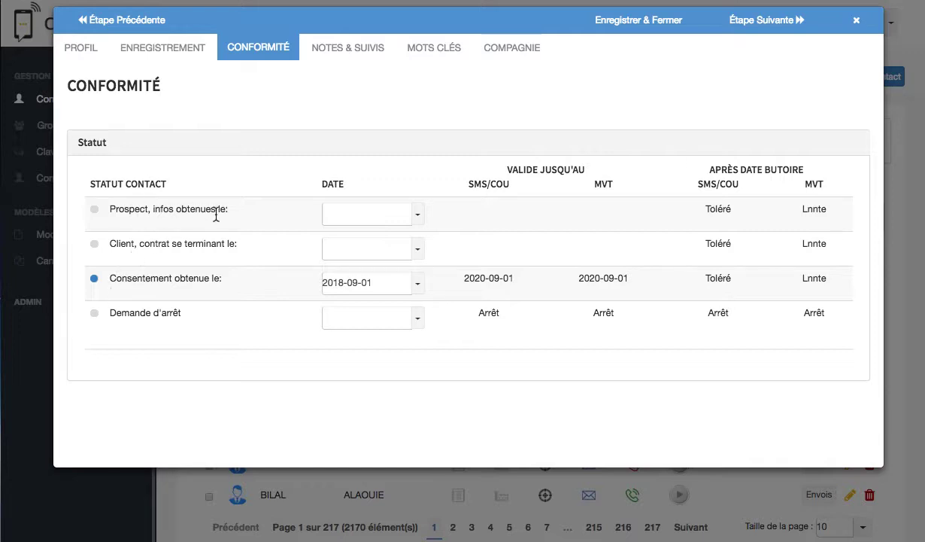
click(94, 211)
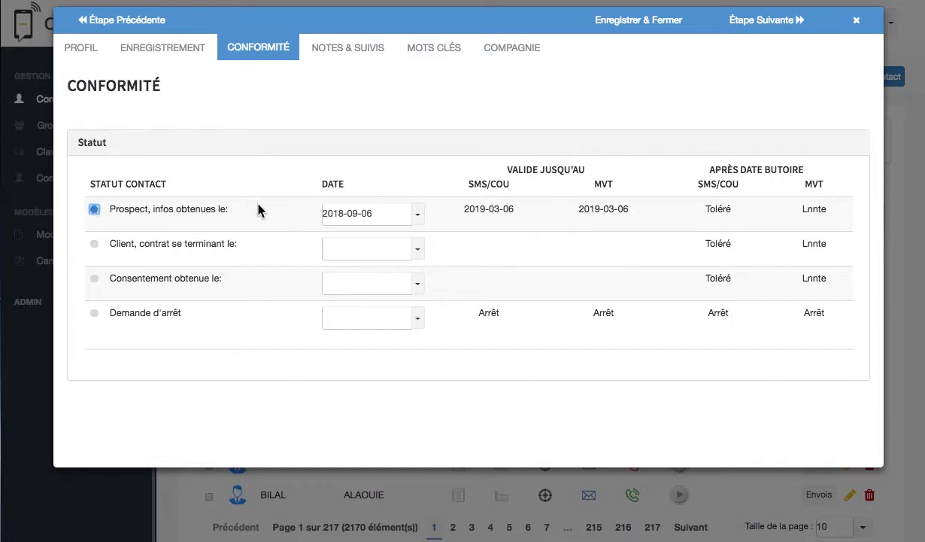
click(417, 216)
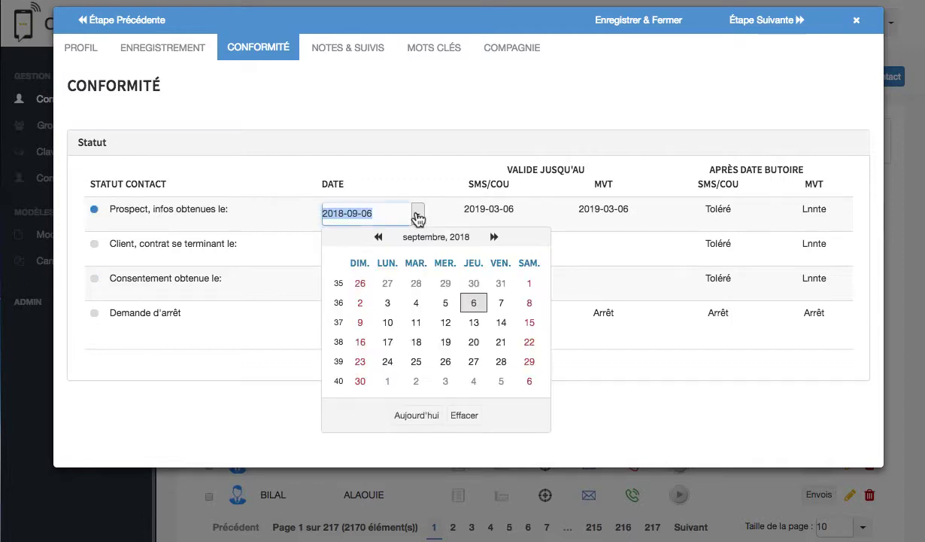
click(474, 304)
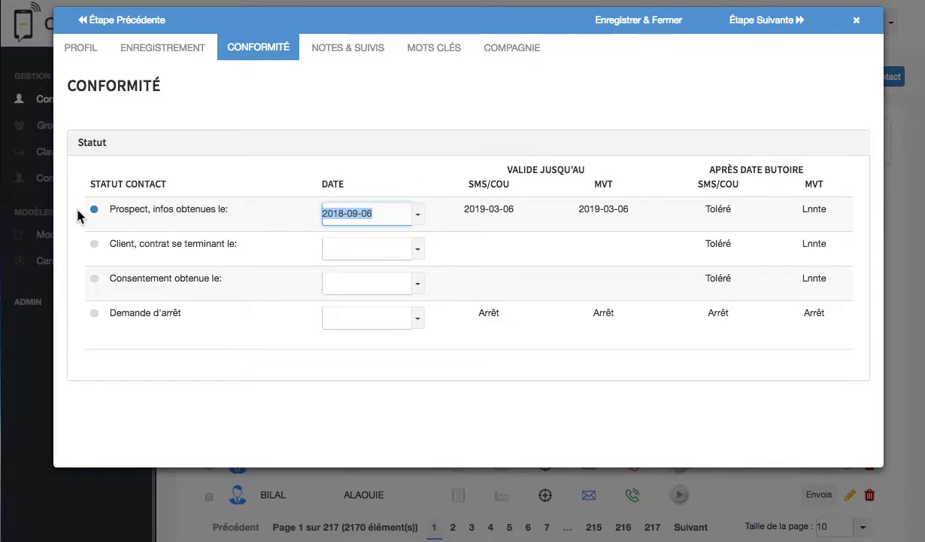
Set the compliance status to "Client, contrat se terminant le" and review its rules after the deadline.
click(94, 245)
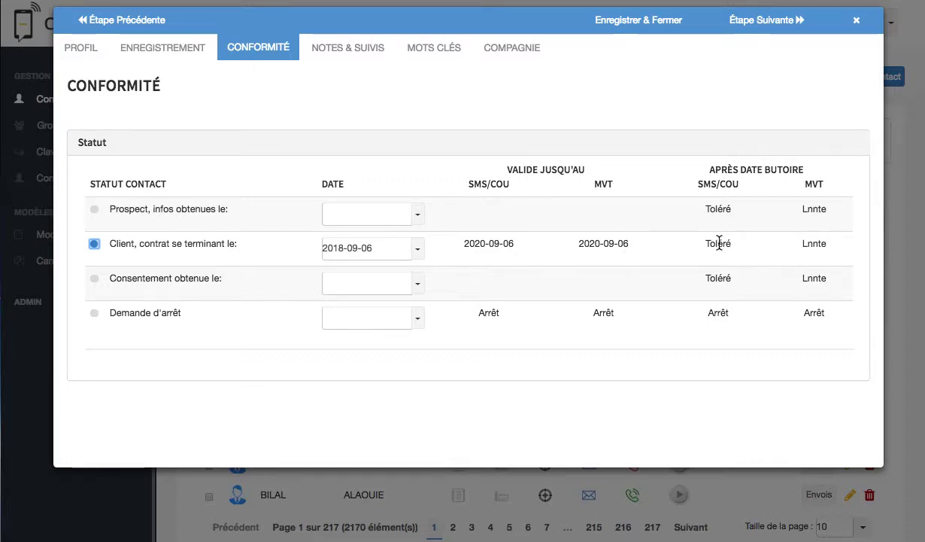
drag(705, 244, 736, 250)
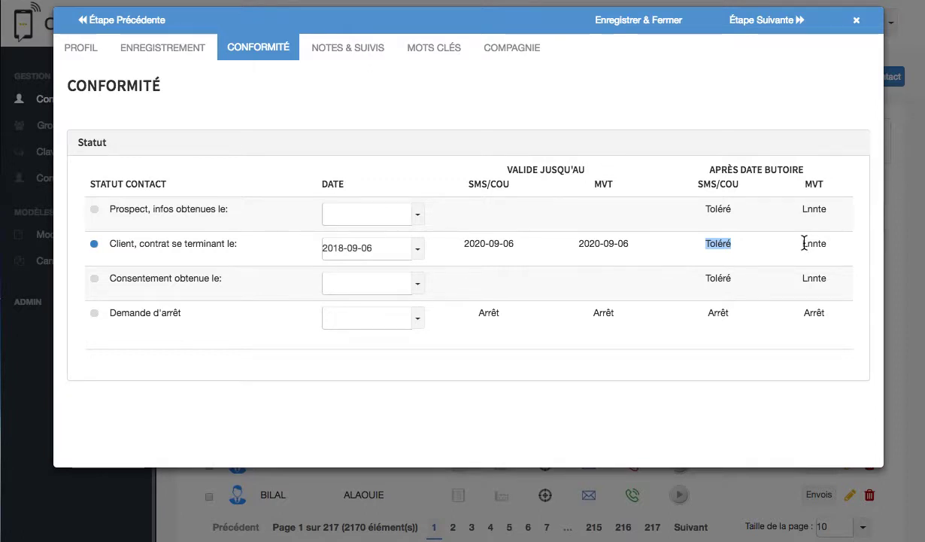
drag(802, 243, 837, 246)
click(833, 249)
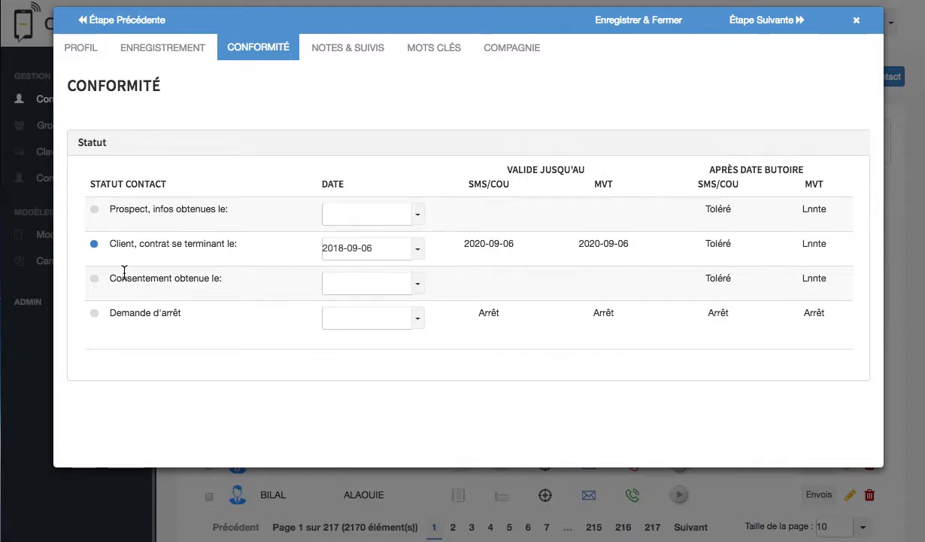
Try the "Consentement obtenue le" status and switch the contact's compliance status to "Demande d'arrêt".
click(94, 279)
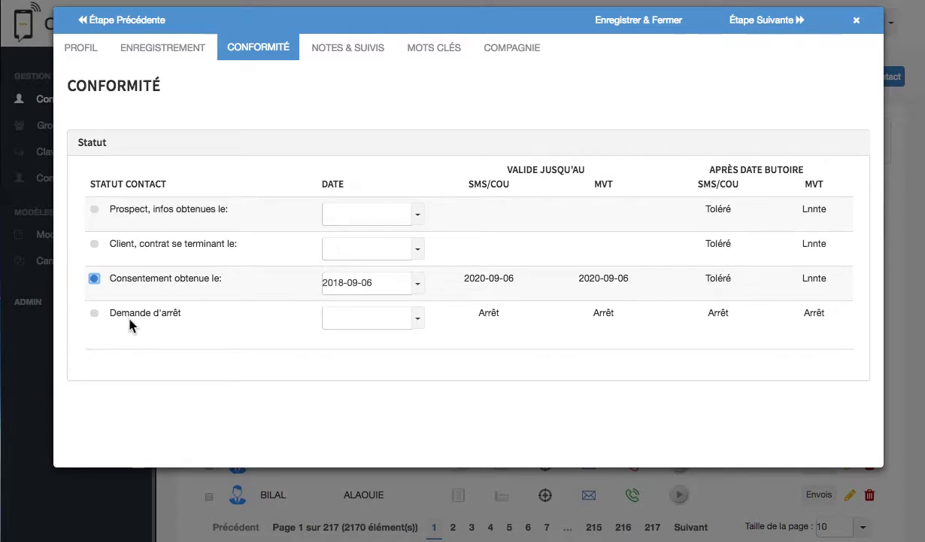
click(94, 314)
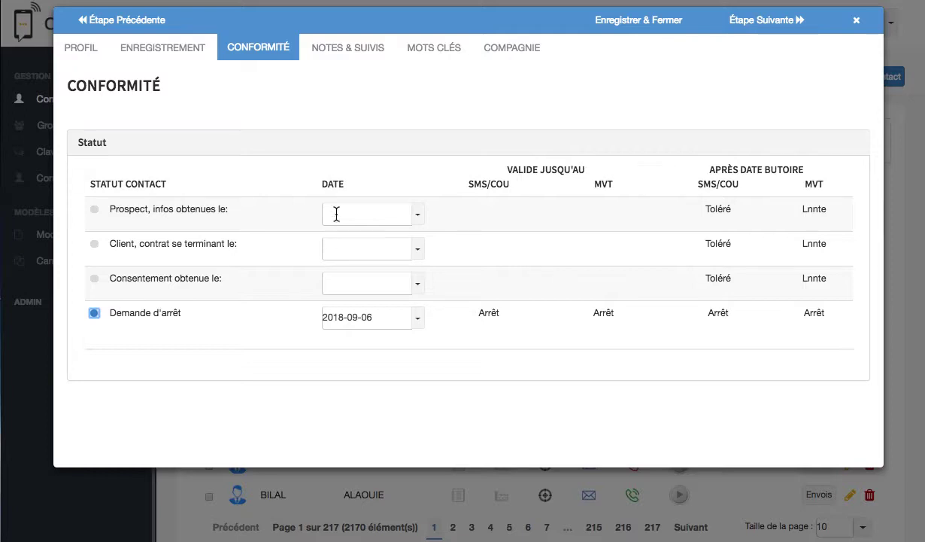
Add the follow-up note "Ne pas tenir compte des changement de status : test" to the contact.
click(754, 22)
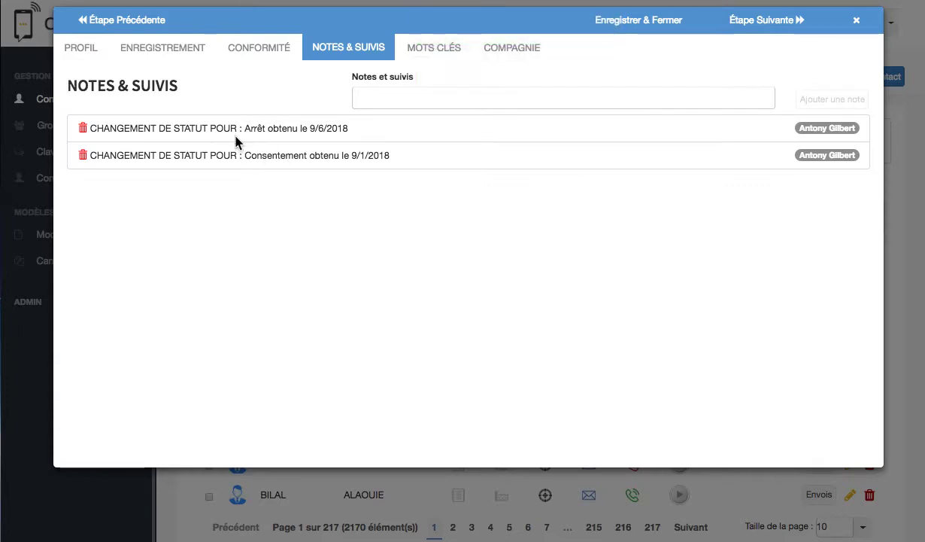
click(399, 97)
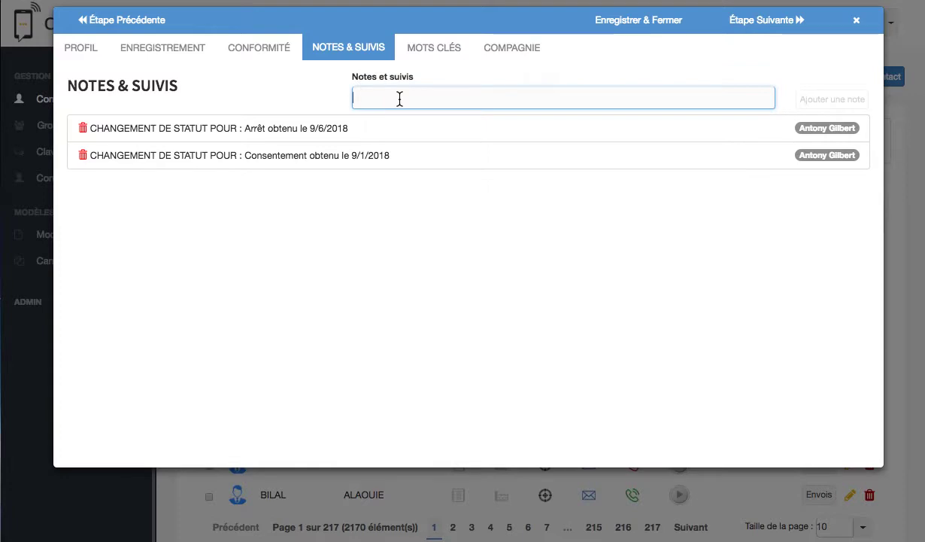
text(Ne pa)
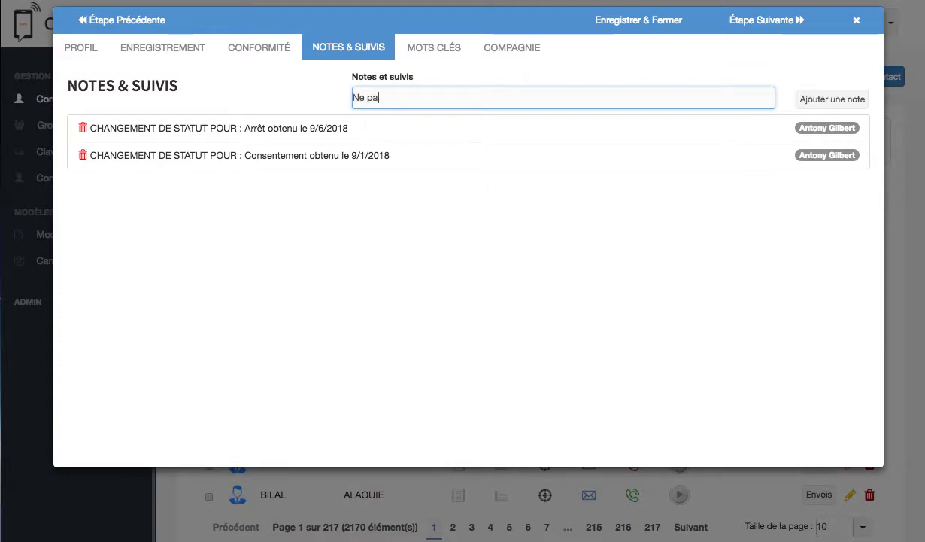
text(s tenir compte des chan)
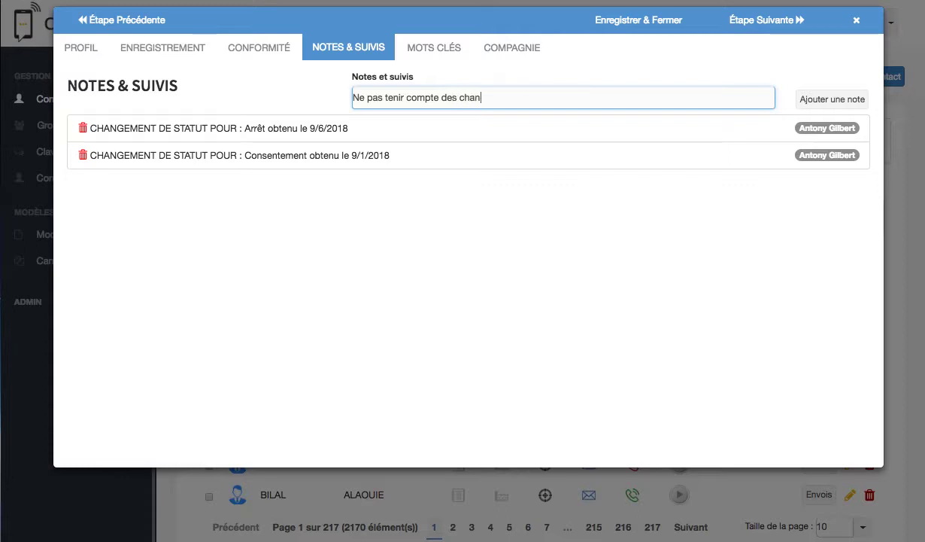
text(gement de stayt)
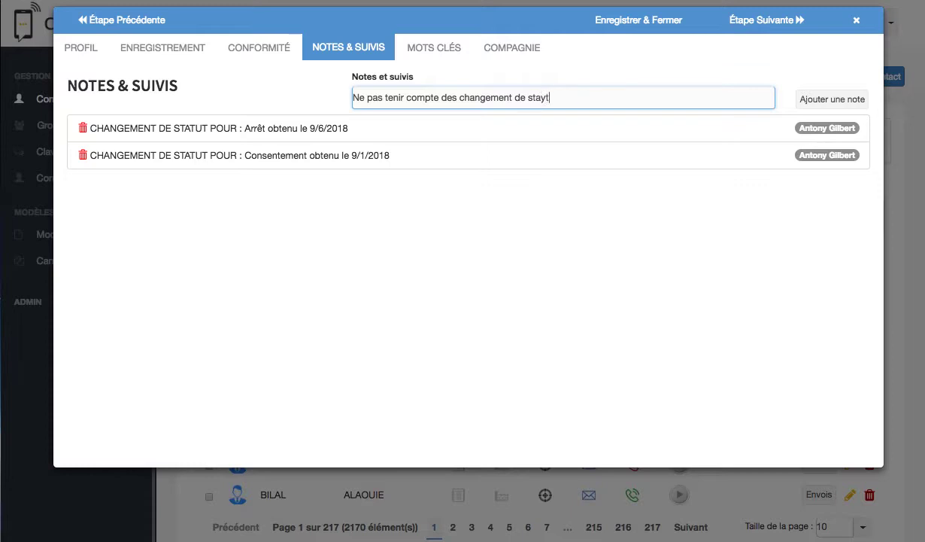
text(us : test)
click(543, 98)
key(BackSpace)
click(833, 102)
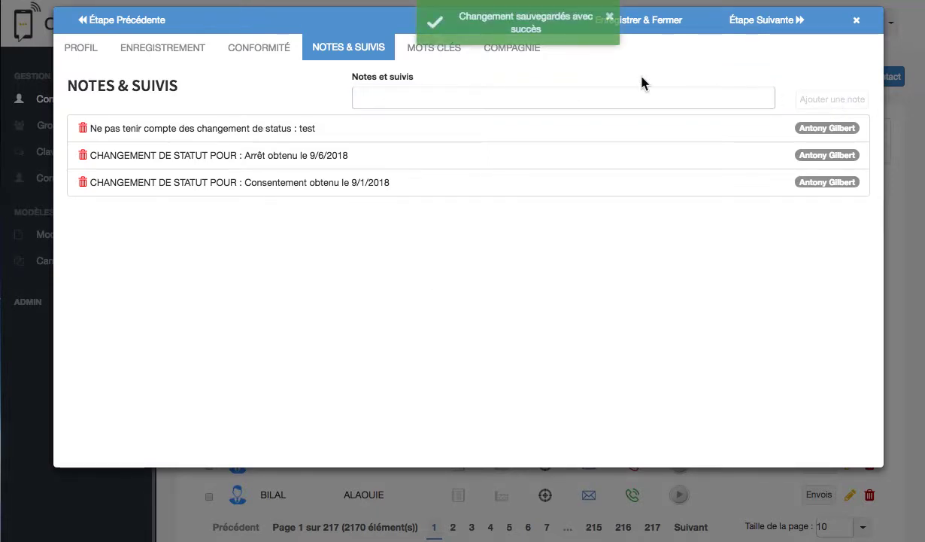
Set the contact's compliance status to "Consentement obtenue le" and continue to the notes and follow-ups.
click(255, 45)
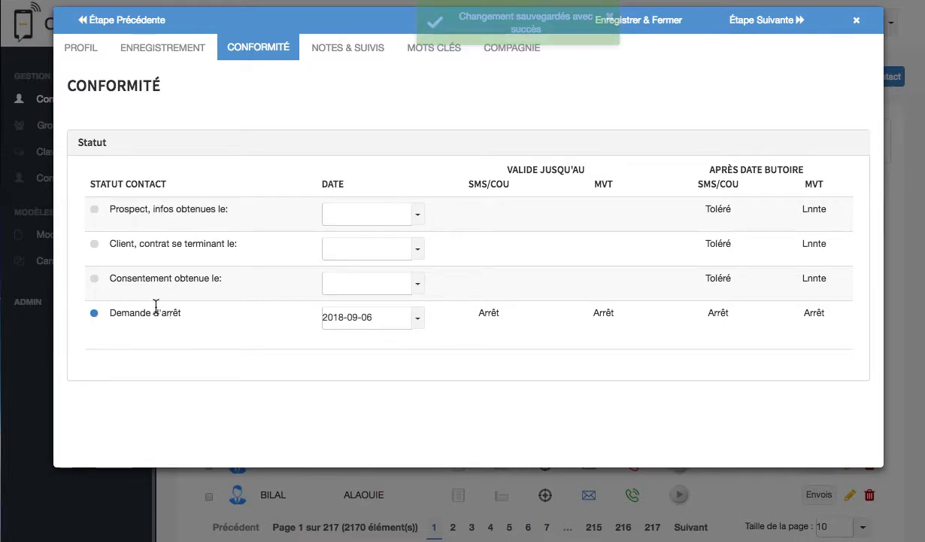
click(94, 278)
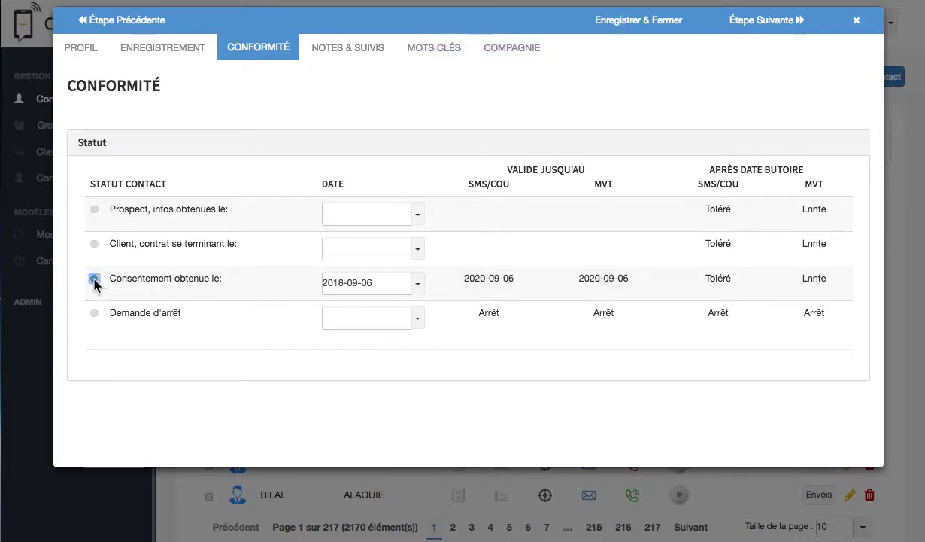
click(773, 21)
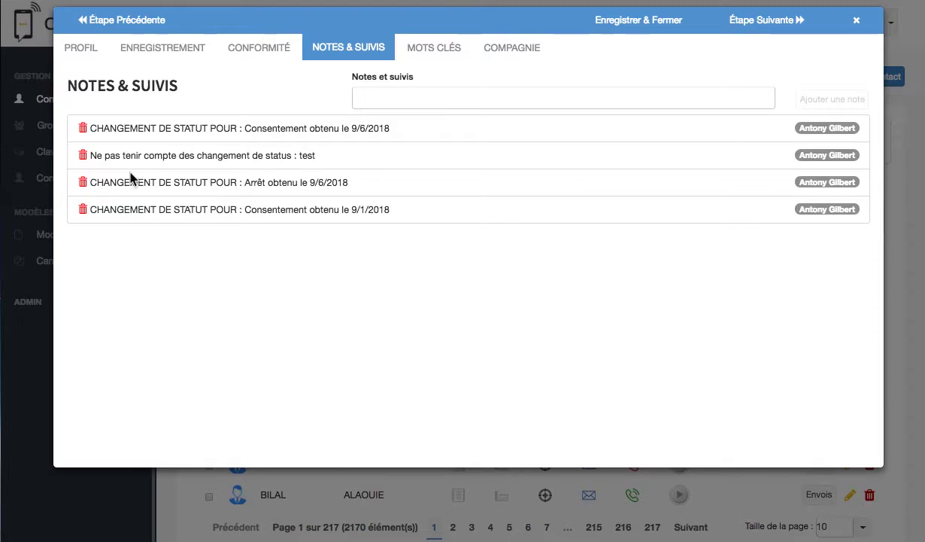
Delete all the notes and status-change entries from the contact's notes and follow-ups.
click(83, 210)
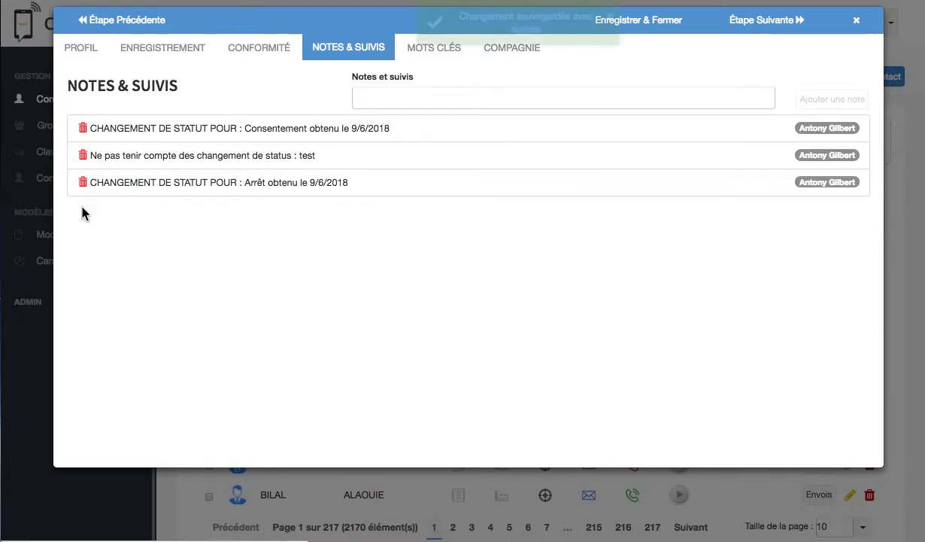
click(83, 185)
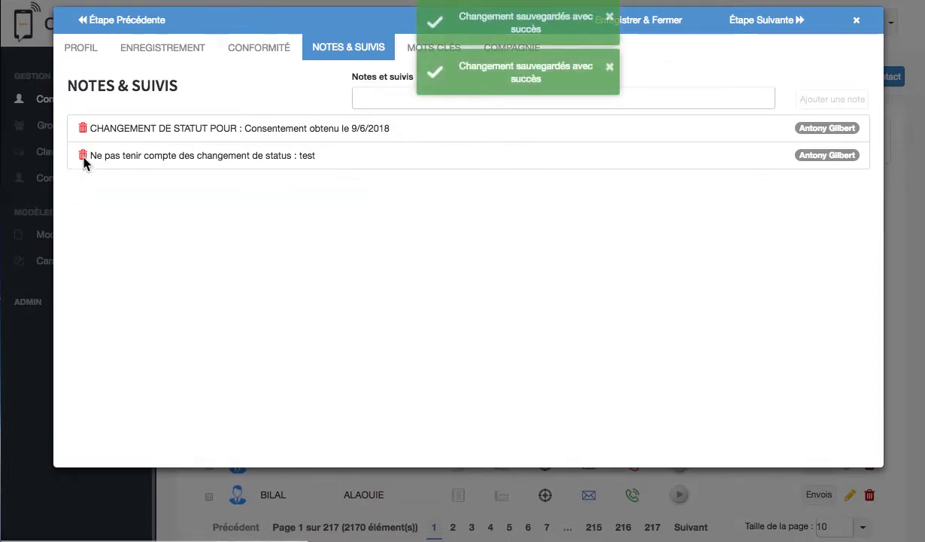
click(83, 155)
click(83, 130)
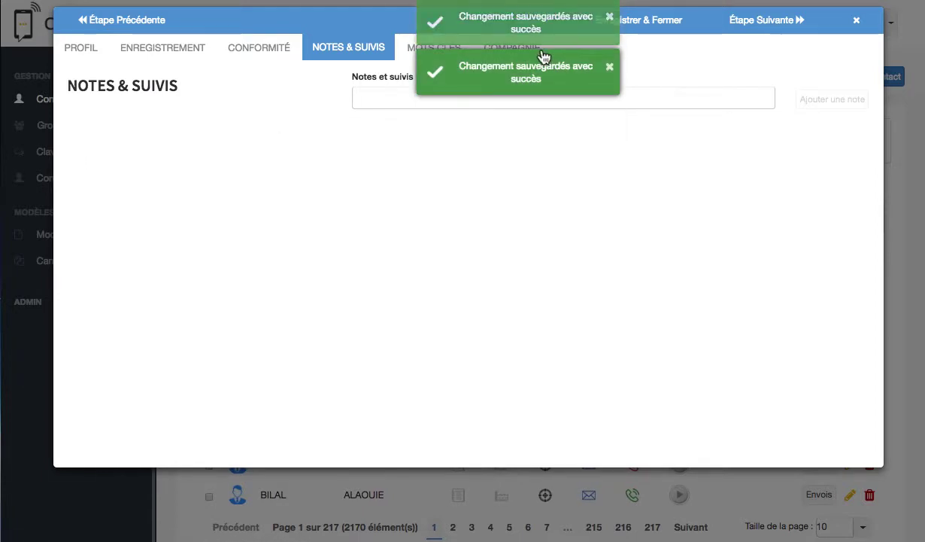
Examine the contact's keyword options and the second page of available keywords.
click(743, 22)
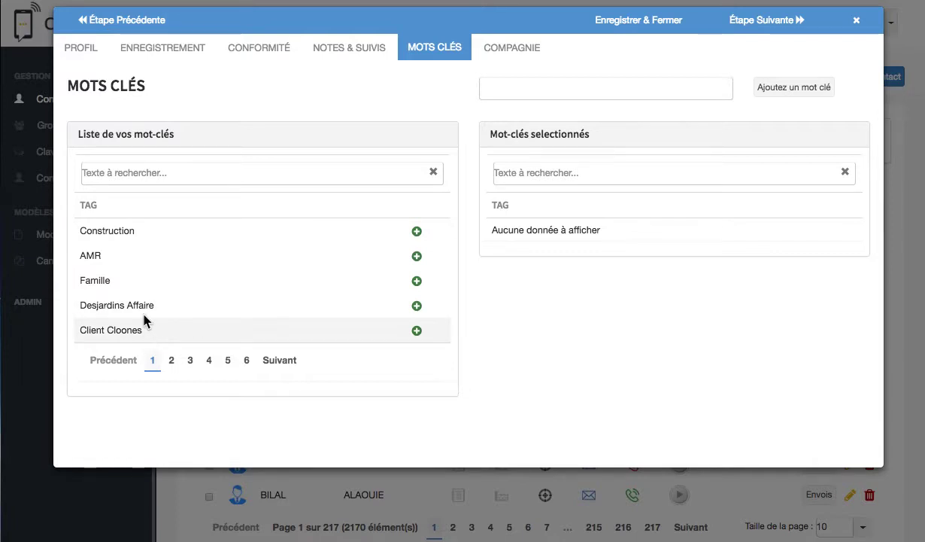
click(280, 363)
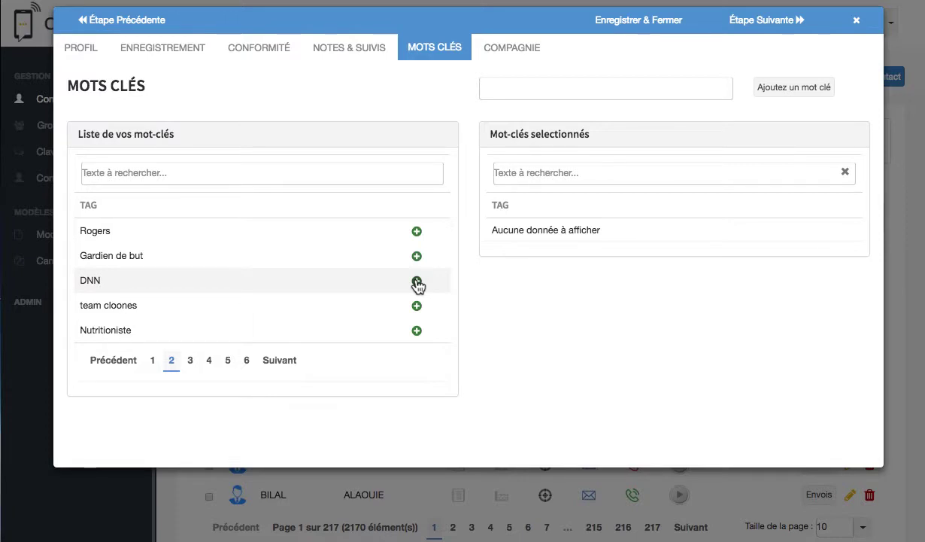
Review the contact's company options, browse the existing companies without choosing one, and save and close the contact.
click(770, 24)
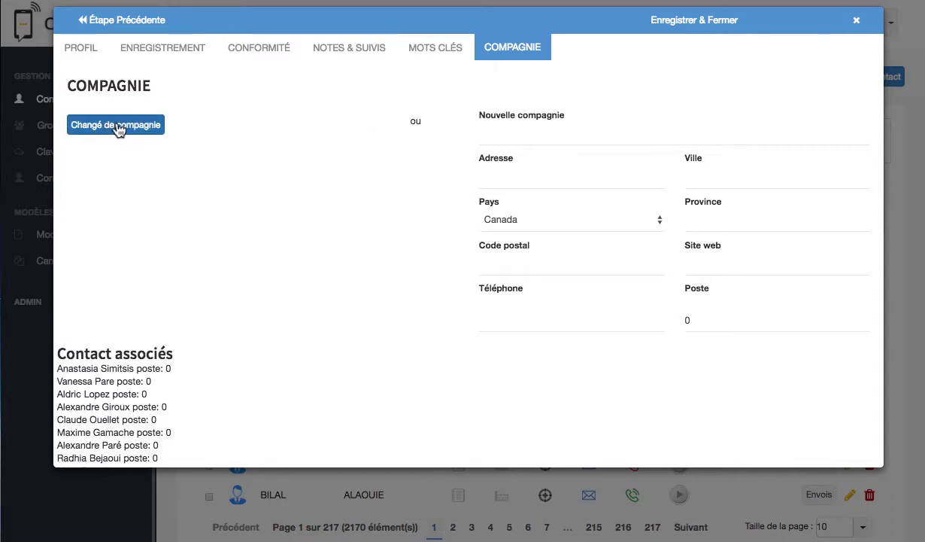
click(518, 128)
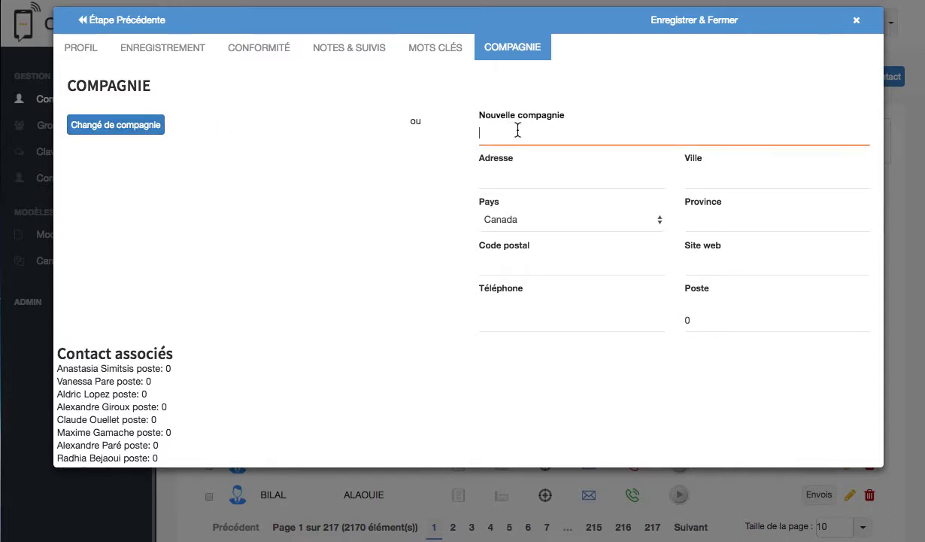
click(118, 127)
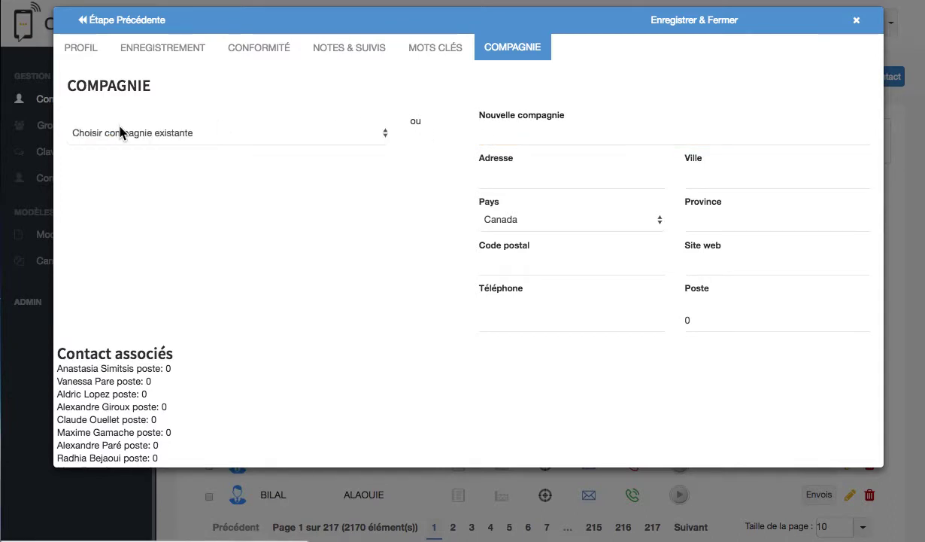
click(255, 131)
scroll(170, 412, down, 12)
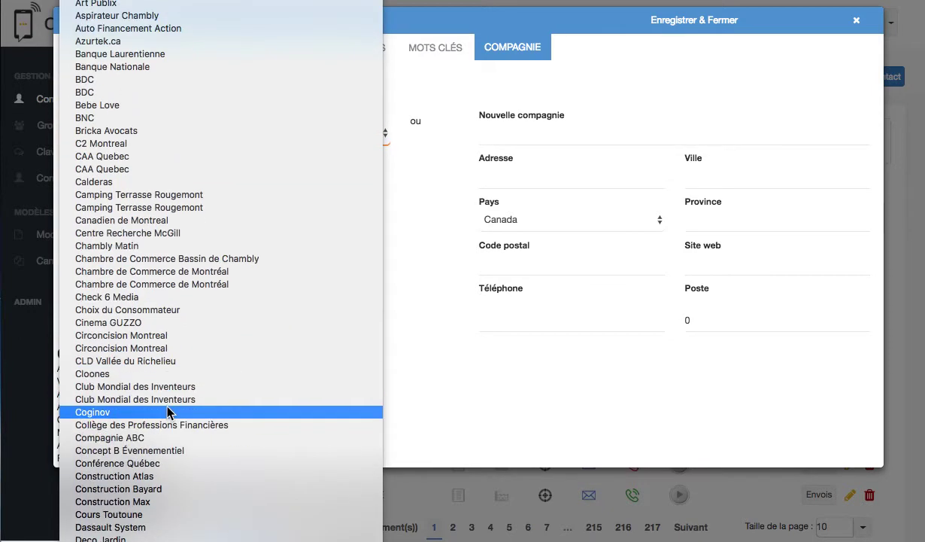
scroll(169, 412, up, 7)
click(427, 310)
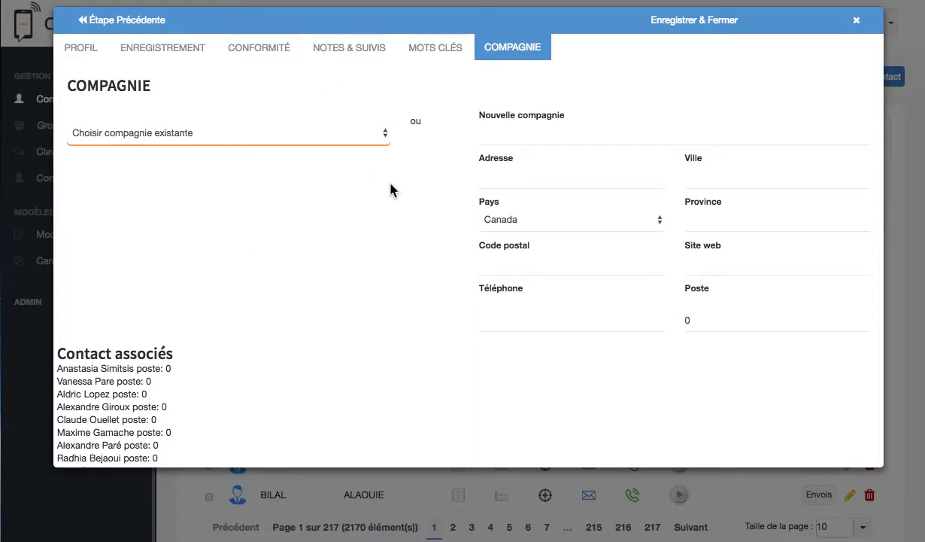
click(683, 23)
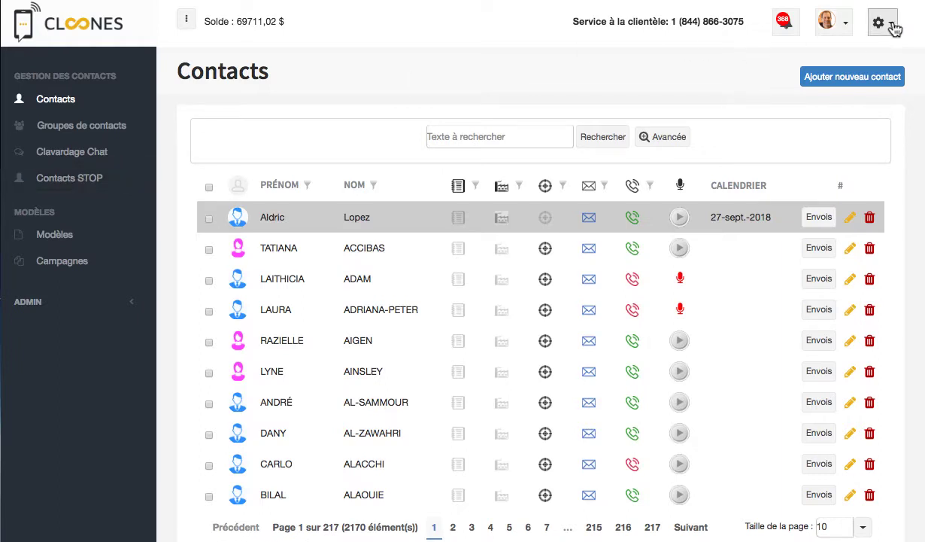
Open the account preferences and examine the unsubscribe options for sent e-mails and SMS.
click(848, 28)
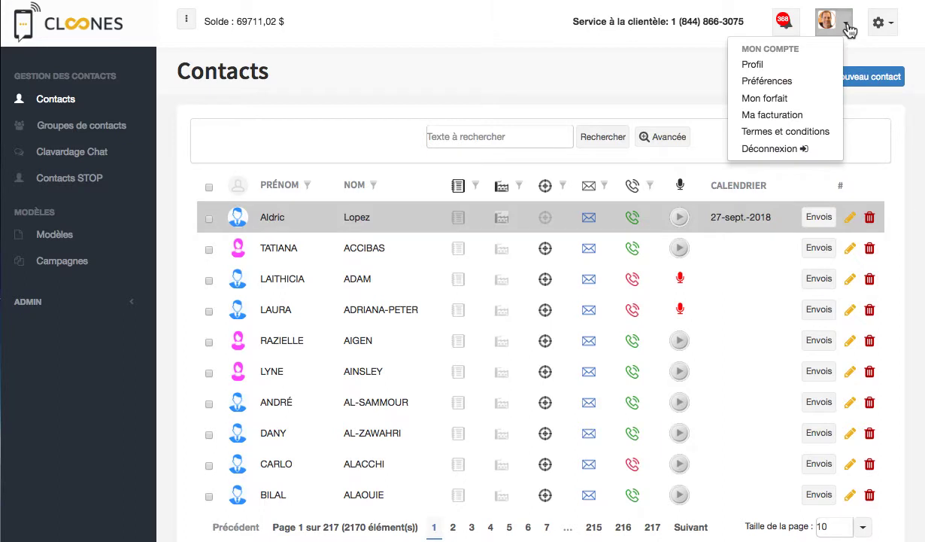
click(764, 88)
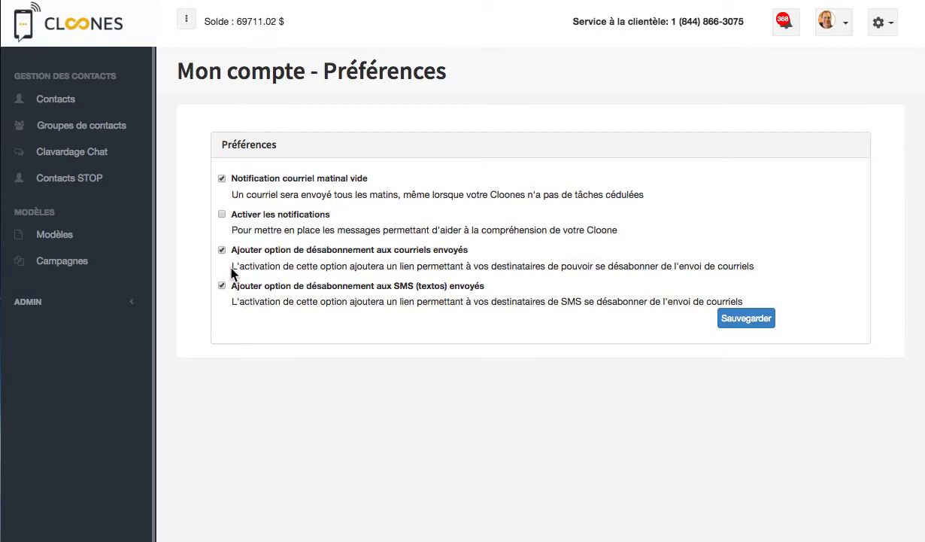
Open the STOP contacts list, unmark the first contact as read, and mark it as read again.
click(85, 181)
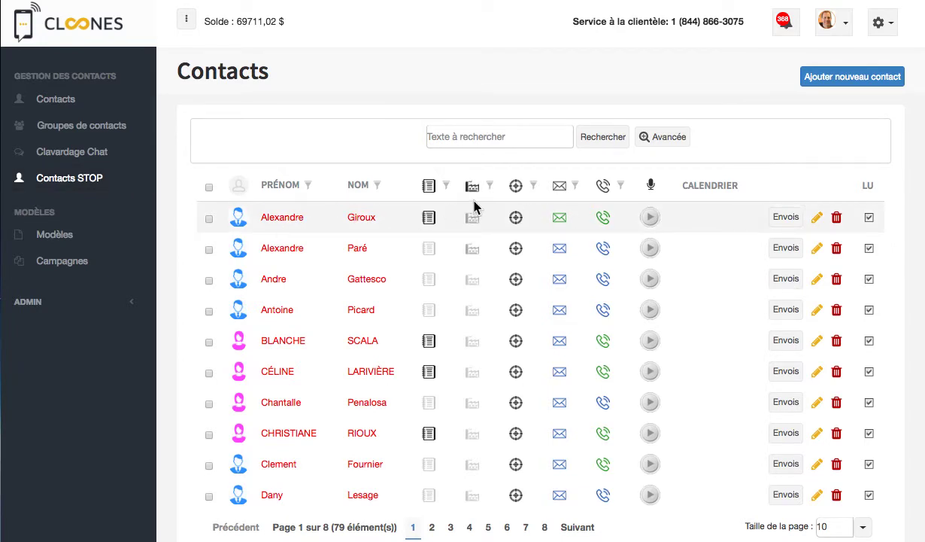
click(869, 217)
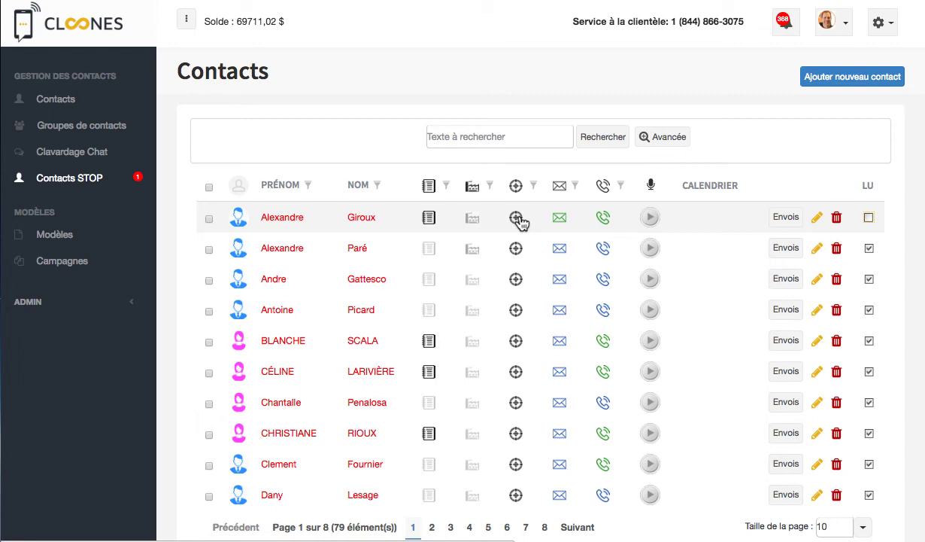
click(869, 218)
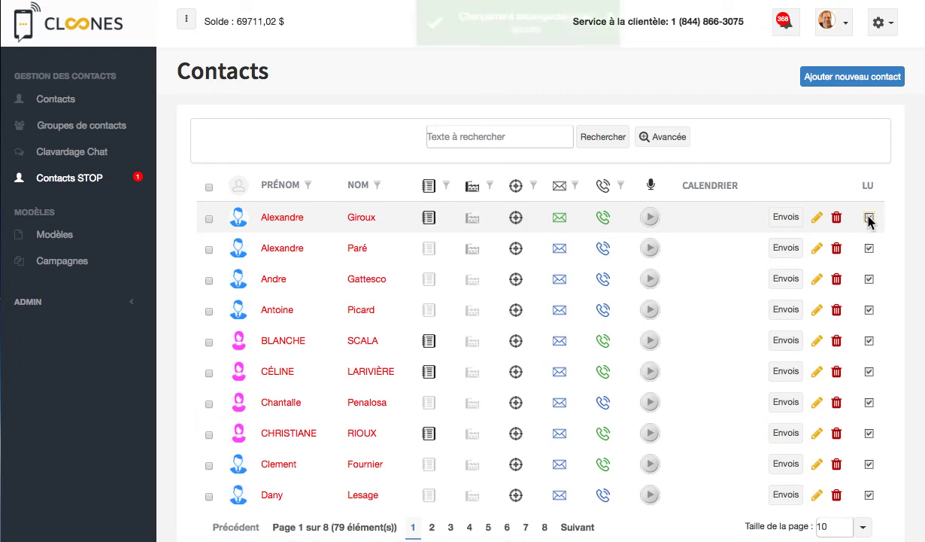